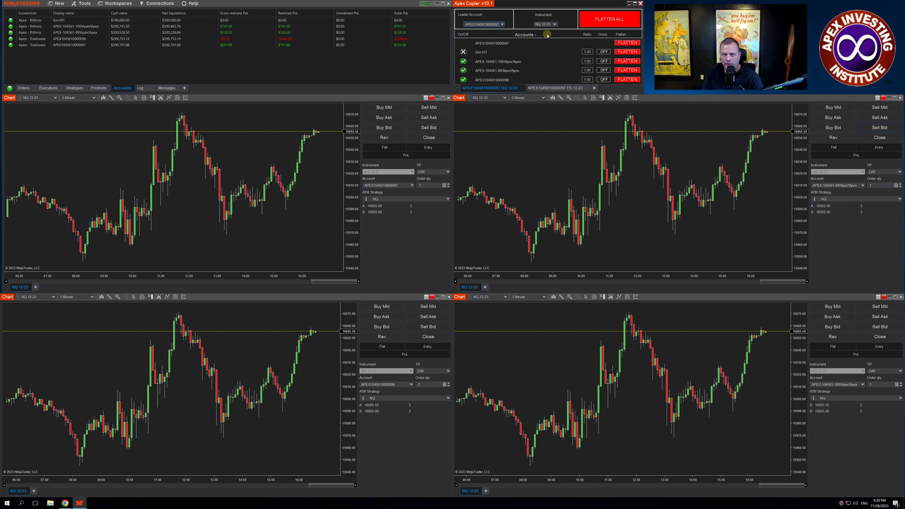
# - Set the Tradovate account as the Apex Copier's leader account and bring Tradovate's web trader forward
pyautogui.click(503, 25)
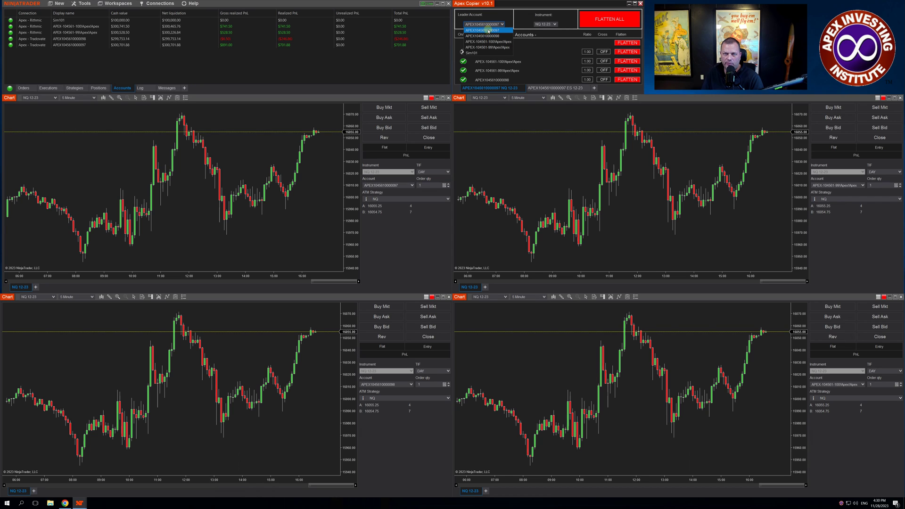
pyautogui.click(489, 31)
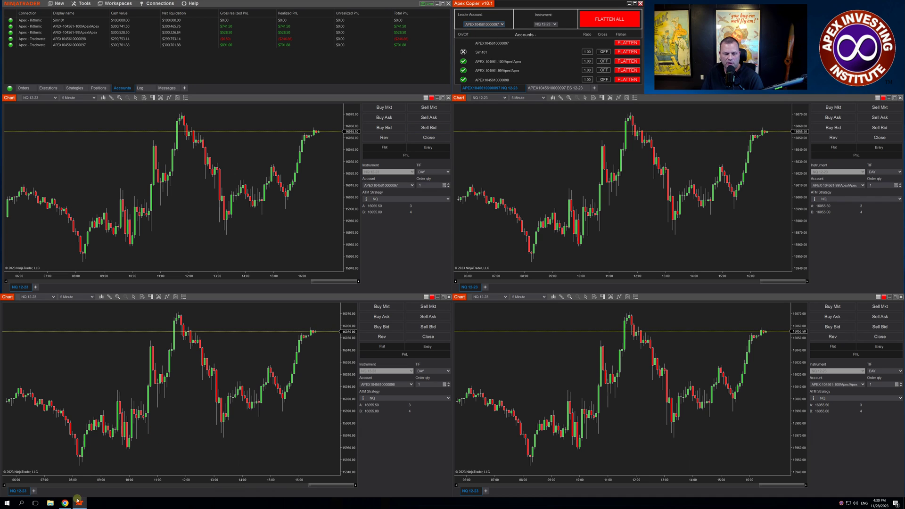
pyautogui.click(65, 503)
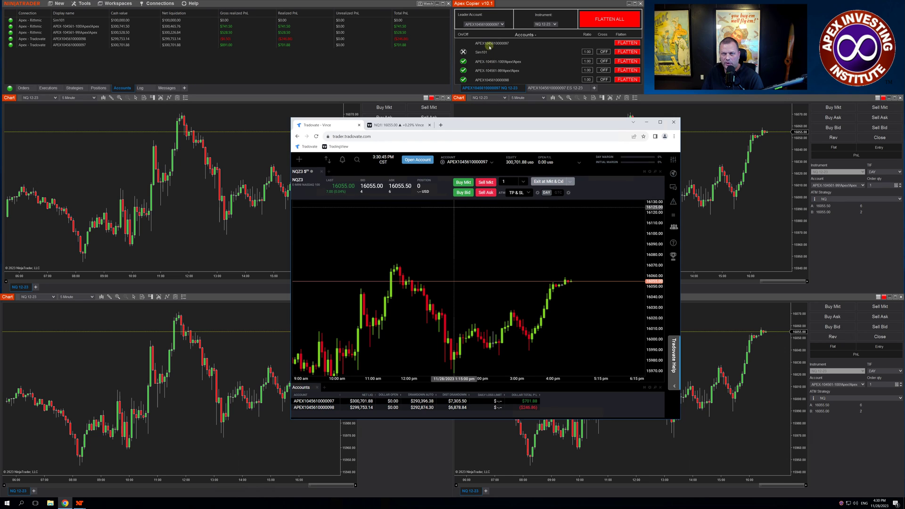
# - Buy one NQ contract at market, raise the target to 16104.50, lower the stop to 16015.50
pyautogui.click(463, 182)
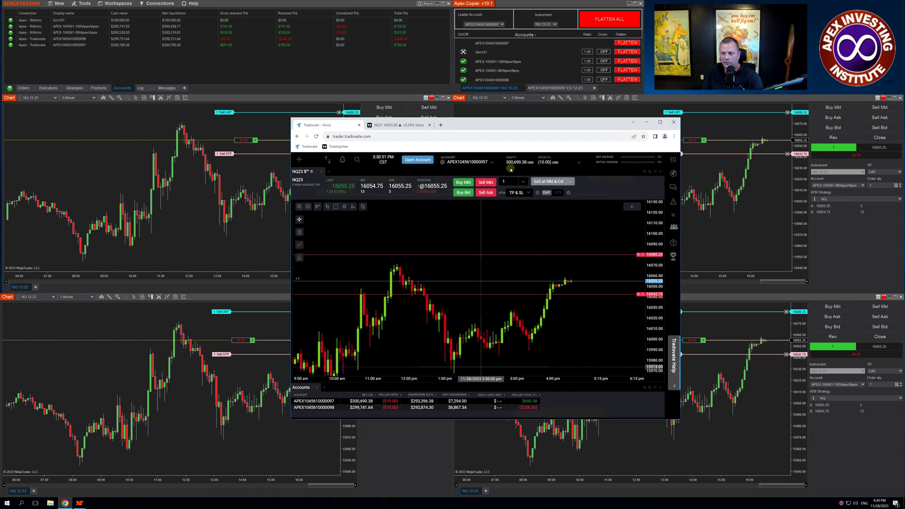
pyautogui.moveTo(498, 126); pyautogui.dragTo(461, 126)
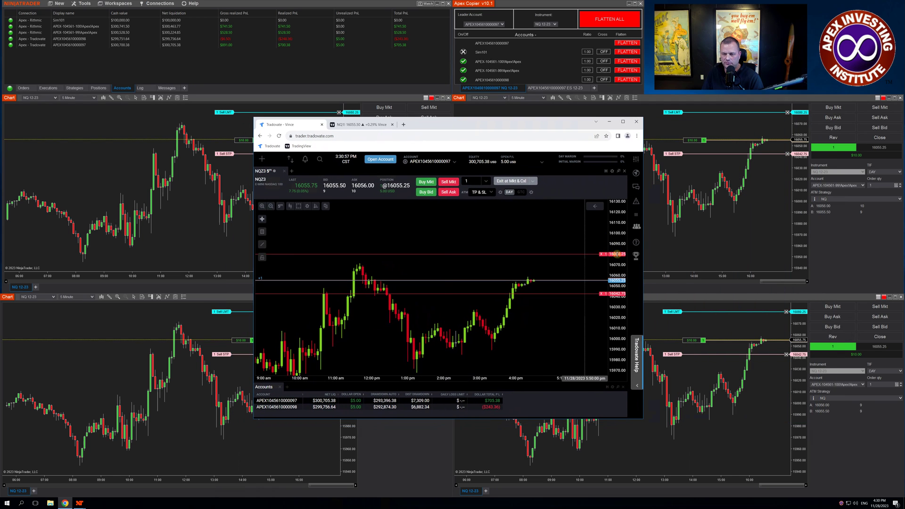
pyautogui.moveTo(614, 233); pyautogui.dragTo(614, 228)
pyautogui.moveTo(616, 294); pyautogui.dragTo(616, 322)
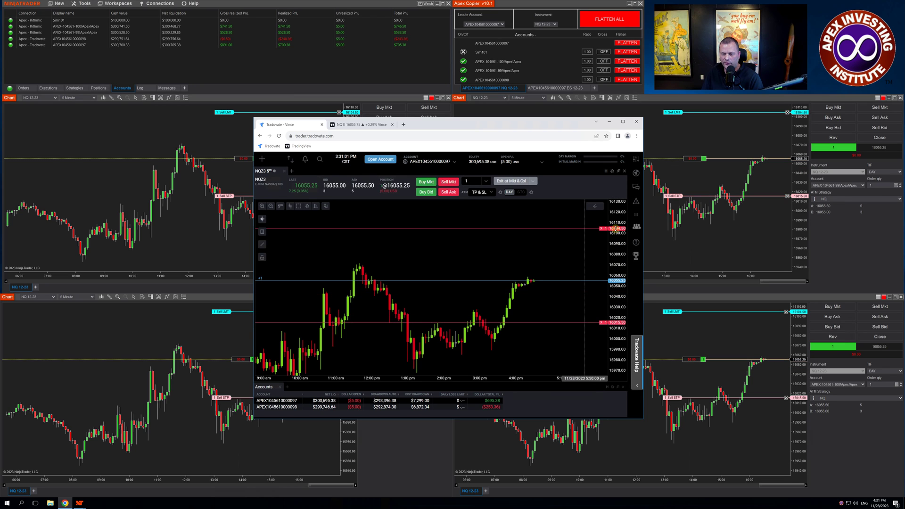
# - Move the target to 16079.75 and the stop to 16033.00, then exit at market and cancel
pyautogui.moveTo(614, 242); pyautogui.dragTo(614, 255)
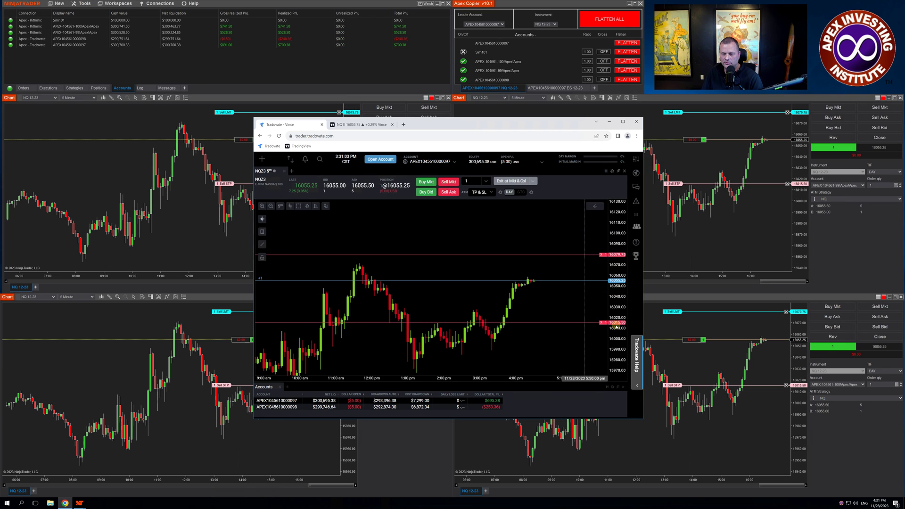
pyautogui.moveTo(617, 323); pyautogui.dragTo(617, 304)
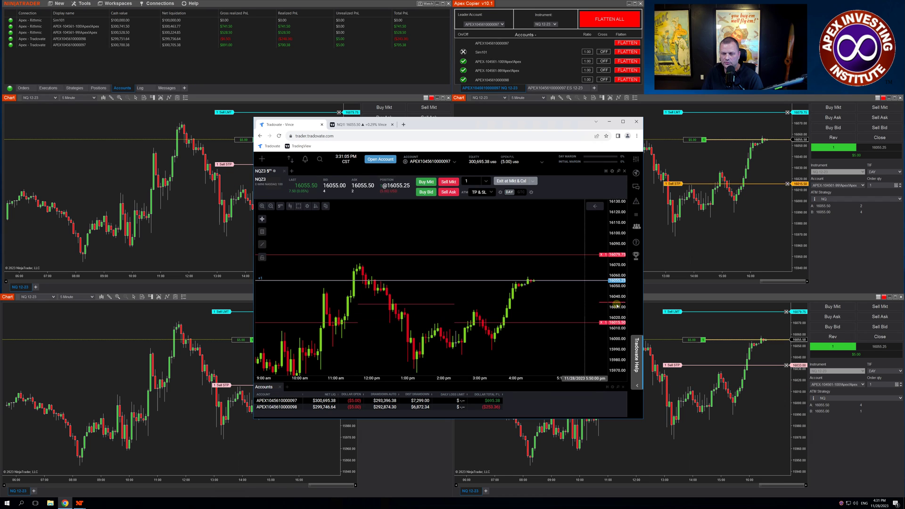
pyautogui.click(515, 182)
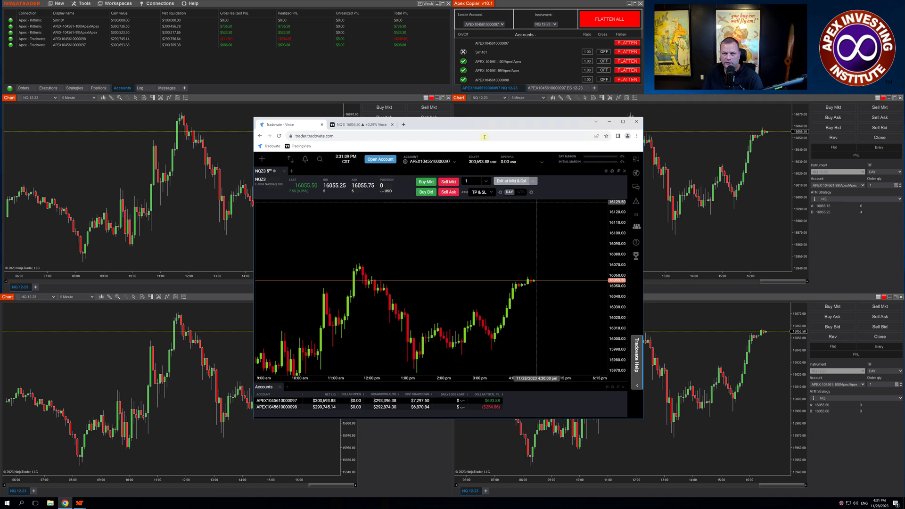
# - Buy one NQ at market, widen target to 16100.50 and stop to 16017.00, then Flatten All
pyautogui.moveTo(465, 123); pyautogui.dragTo(485, 125)
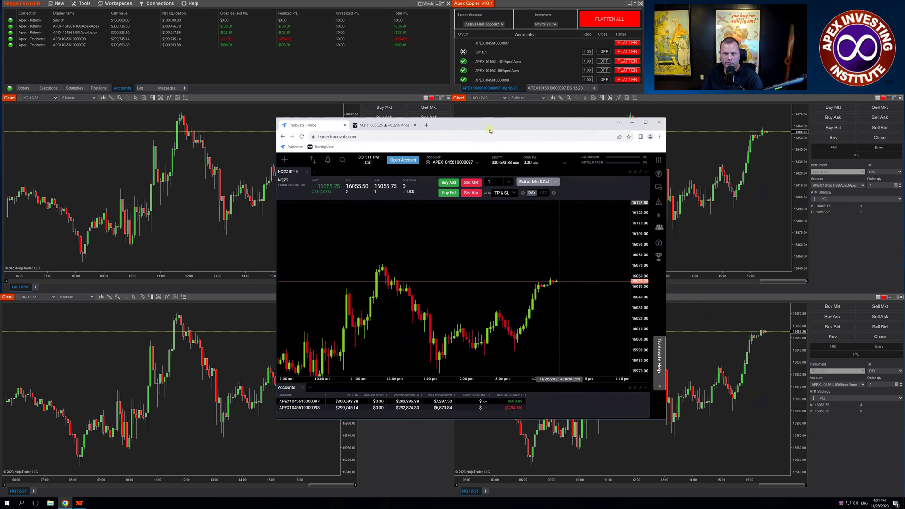
pyautogui.click(450, 184)
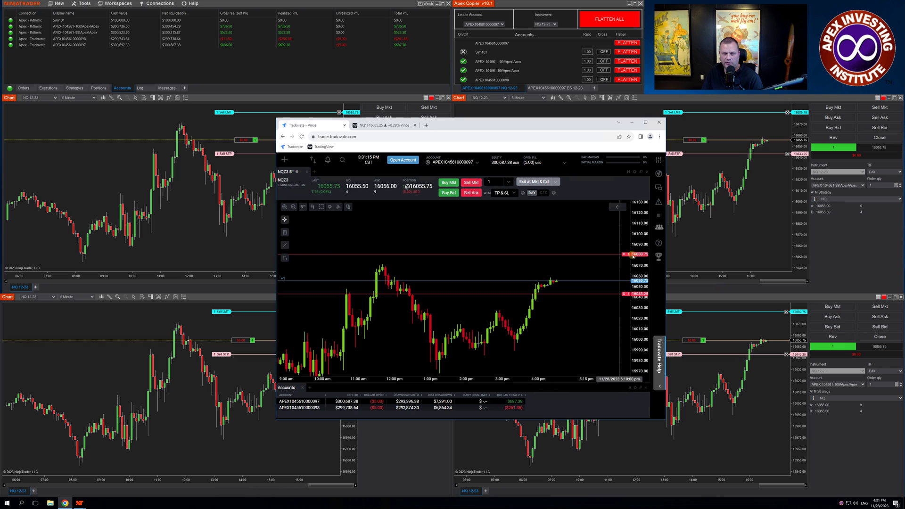
pyautogui.moveTo(639, 255); pyautogui.dragTo(639, 233)
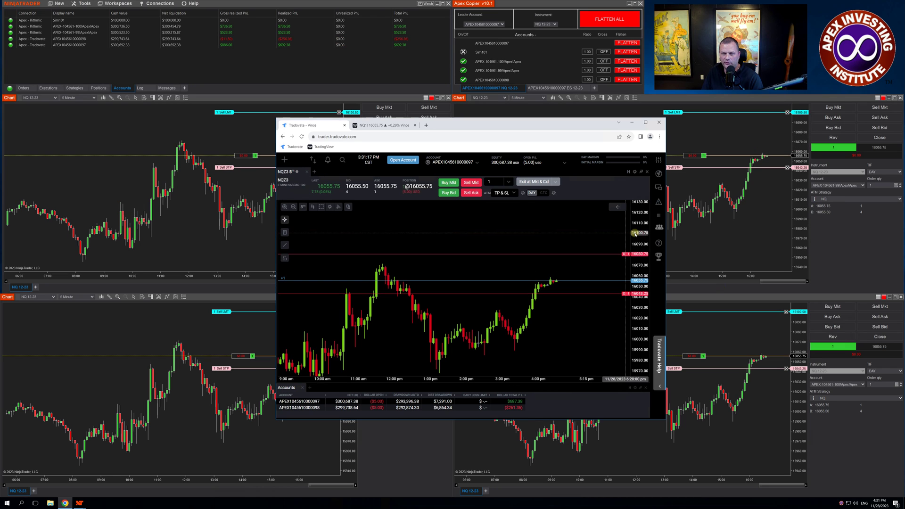
pyautogui.moveTo(640, 293); pyautogui.dragTo(640, 321)
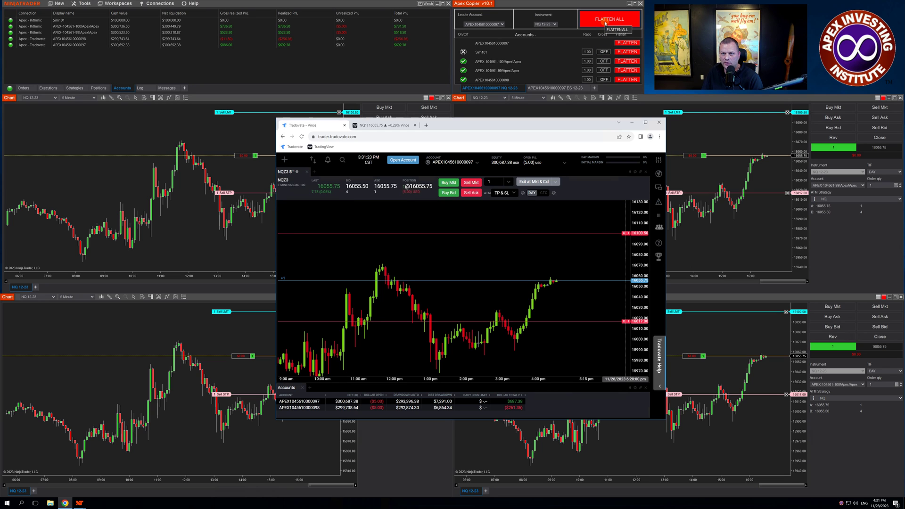
pyautogui.click(606, 22)
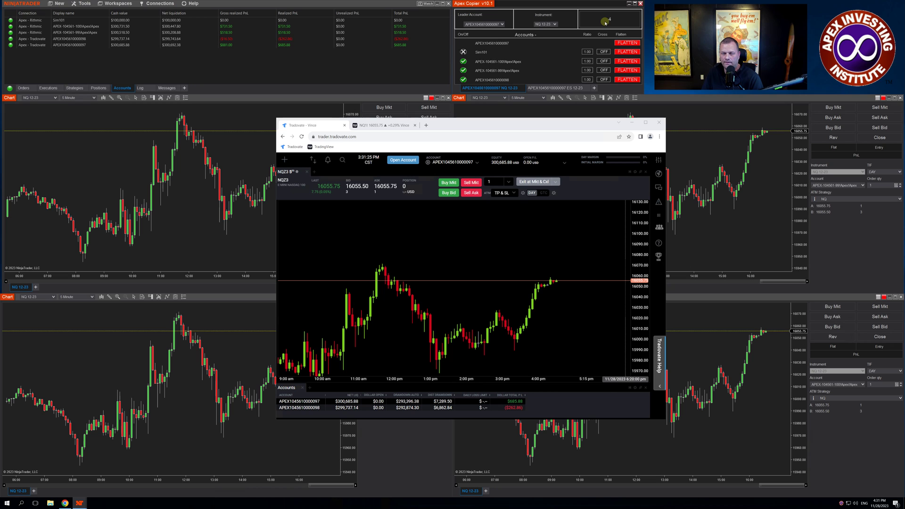
# - Buy one NQ contract at market and raise its target to 16101.50 in Tradovate
pyautogui.moveTo(443, 121); pyautogui.dragTo(551, 137)
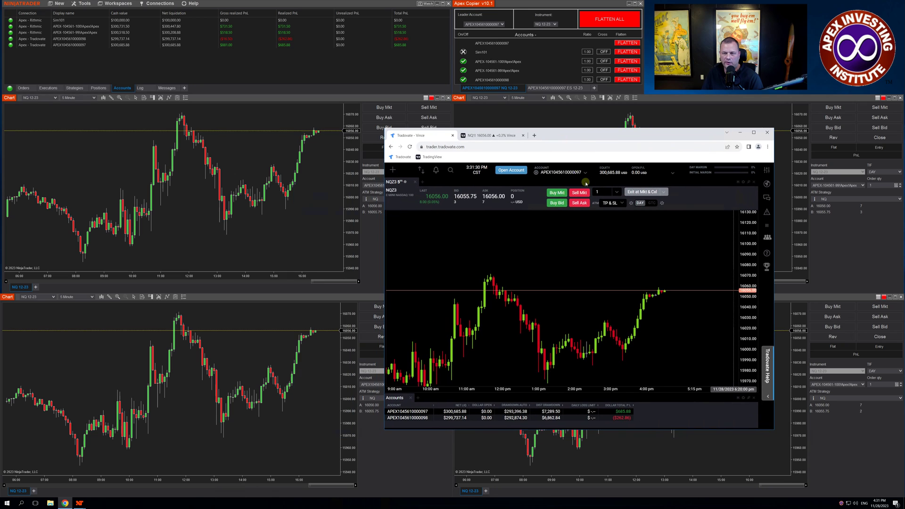
pyautogui.click(561, 194)
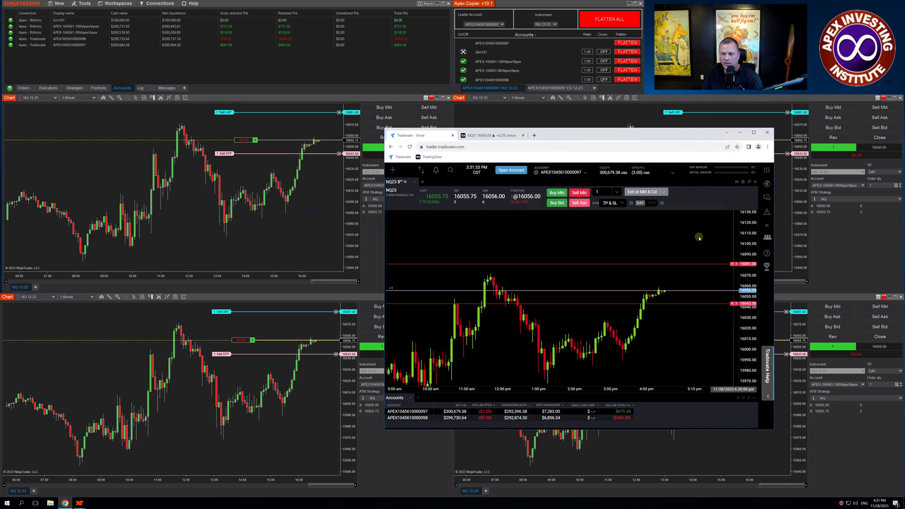
pyautogui.moveTo(747, 264); pyautogui.dragTo(747, 242)
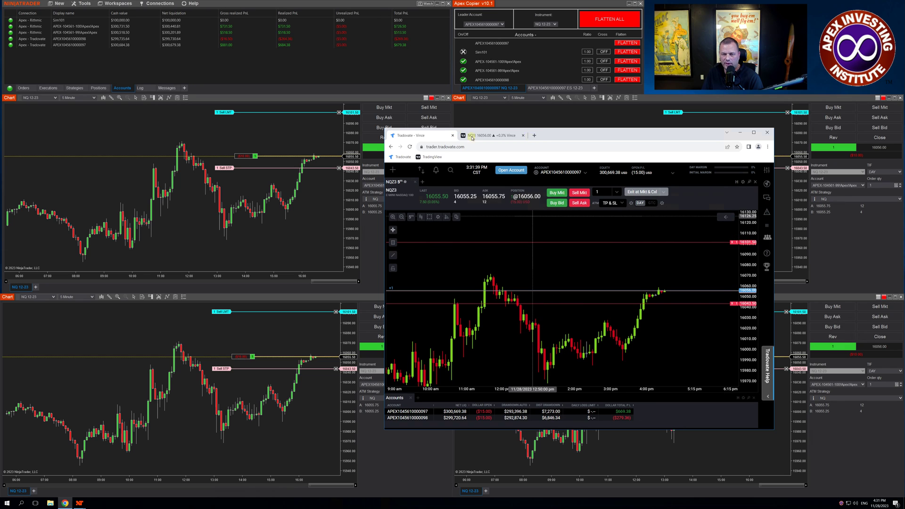
# - From the top-left follower chart, lower the target to 16085.50 and move the stop to 16038.75
pyautogui.click(226, 118)
pyautogui.moveTo(226, 119); pyautogui.dragTo(226, 152)
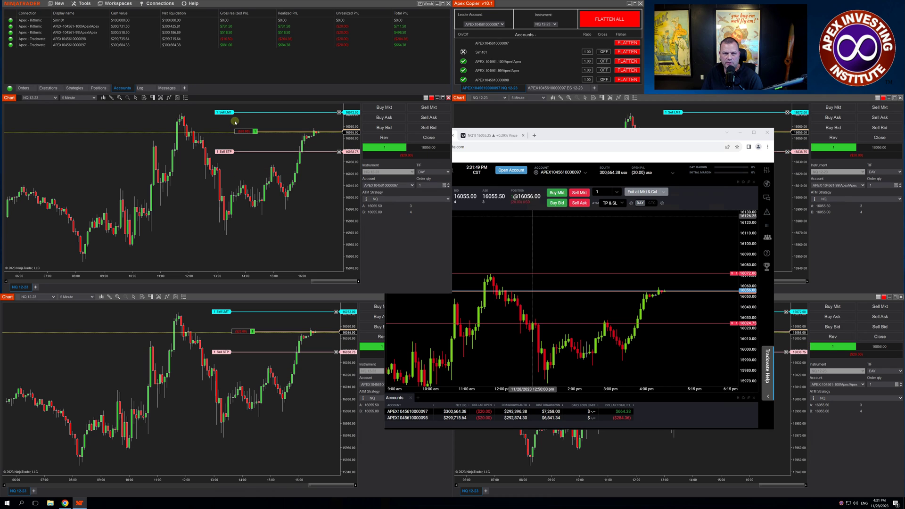
pyautogui.moveTo(227, 113); pyautogui.dragTo(228, 116)
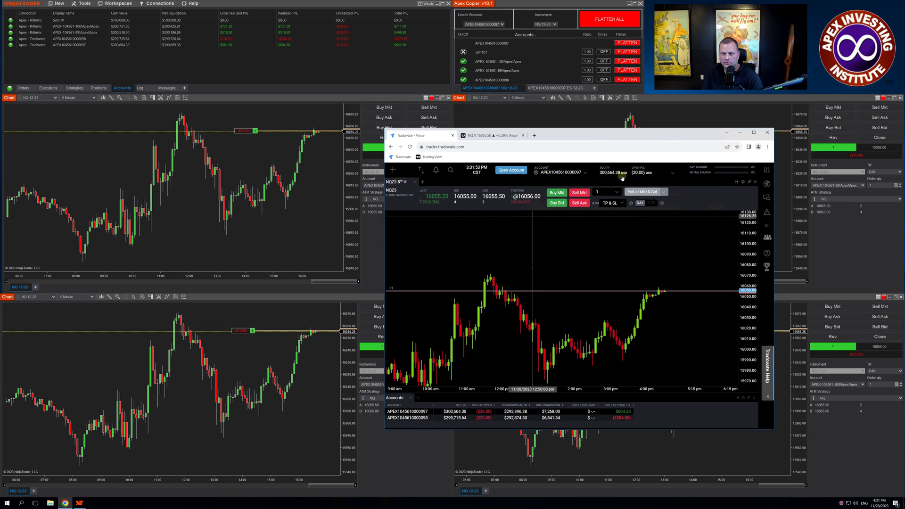
pyautogui.moveTo(613, 135); pyautogui.dragTo(463, 156)
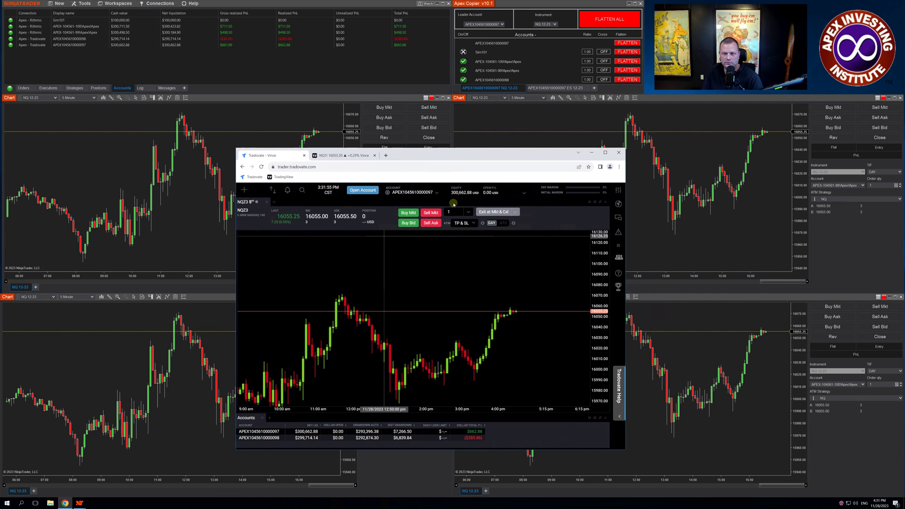
# - Turn ATM brackets off and place a one-lot sell limit near 16119 from the chart
pyautogui.click(471, 223)
pyautogui.click(467, 230)
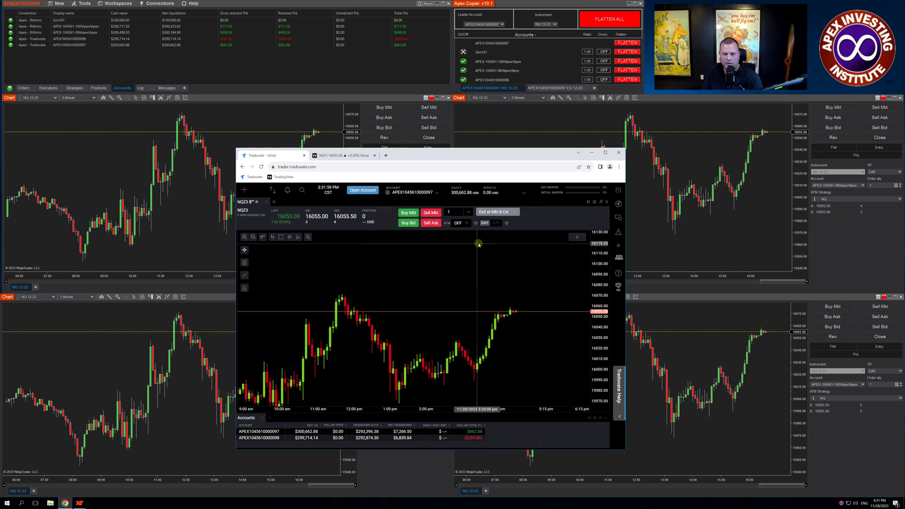
pyautogui.click(478, 244)
pyautogui.click(490, 248)
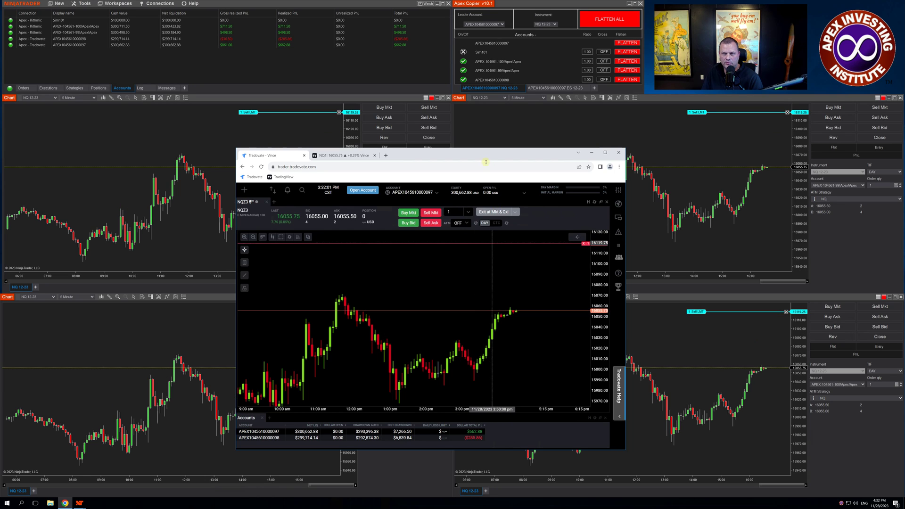
# - Drag the sell limit lower, cancel it, and switch to the TradingView tab
pyautogui.moveTo(524, 155); pyautogui.dragTo(582, 138)
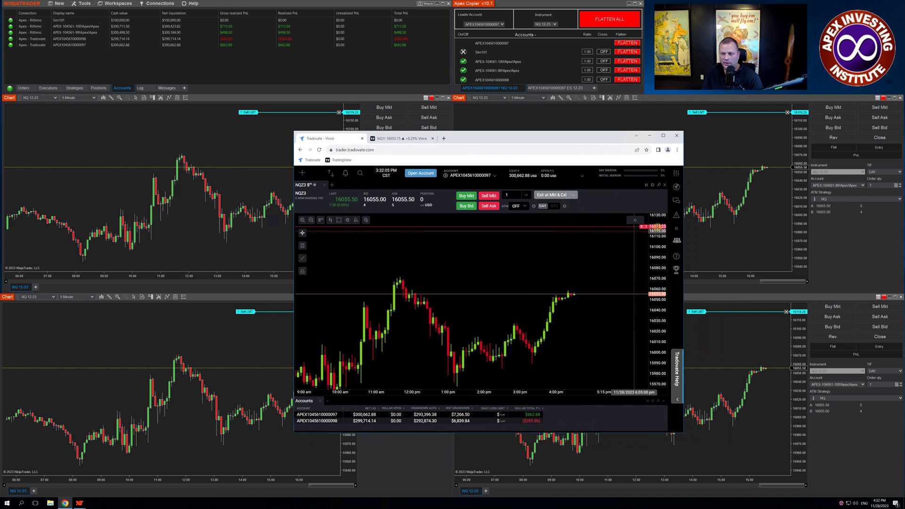
pyautogui.moveTo(656, 226); pyautogui.dragTo(659, 296)
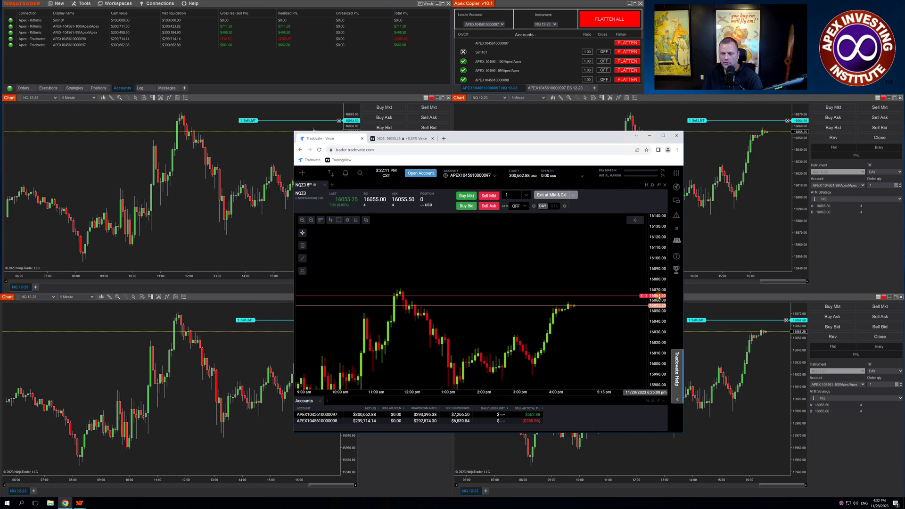
pyautogui.click(546, 195)
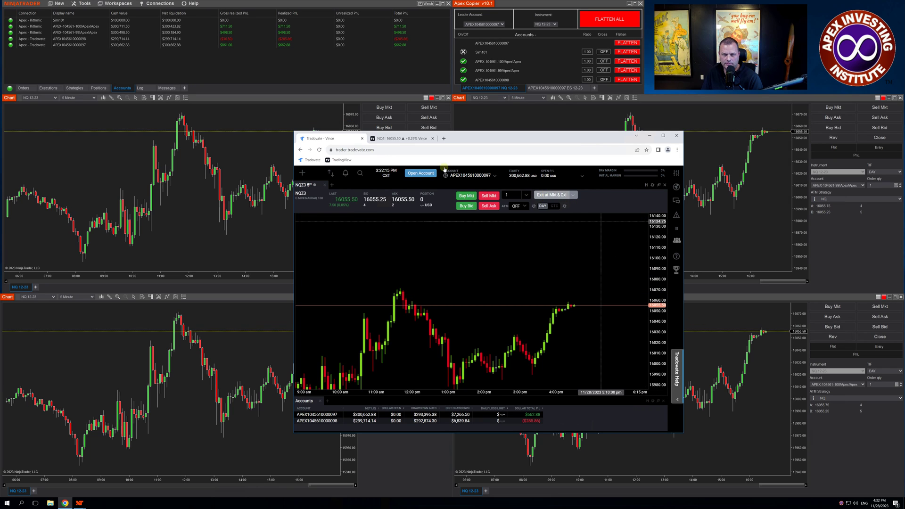
pyautogui.click(384, 138)
# - Sell one NQ at market with a 75-tick take-profit and 25-tick stop loss
pyautogui.moveTo(439, 130); pyautogui.dragTo(358, 113)
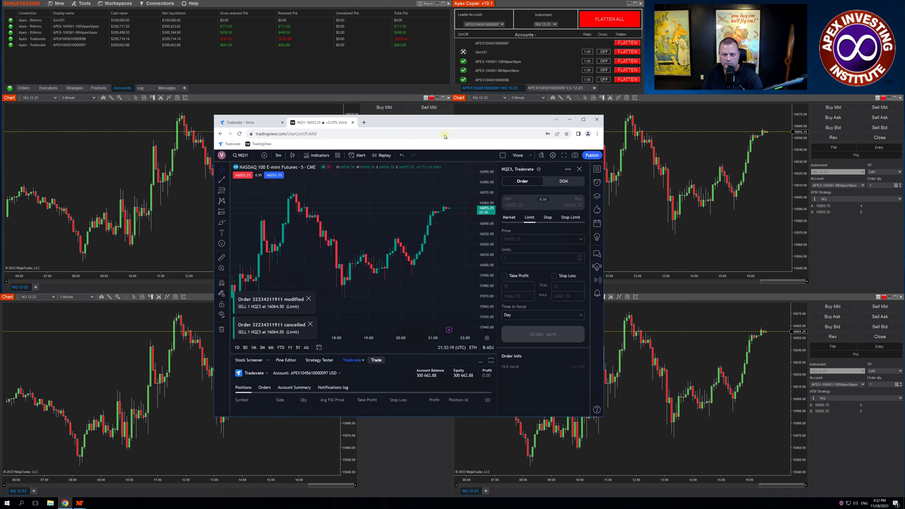
pyautogui.click(512, 219)
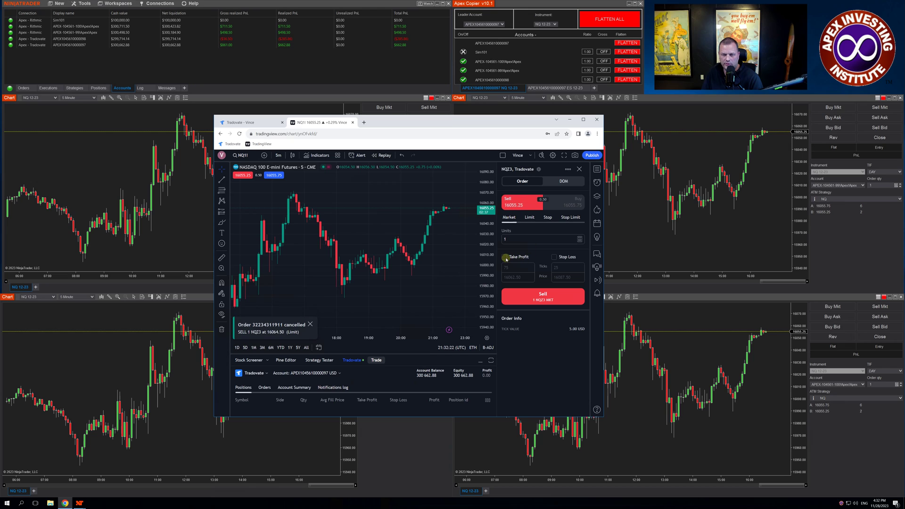
pyautogui.click(505, 257)
pyautogui.click(562, 258)
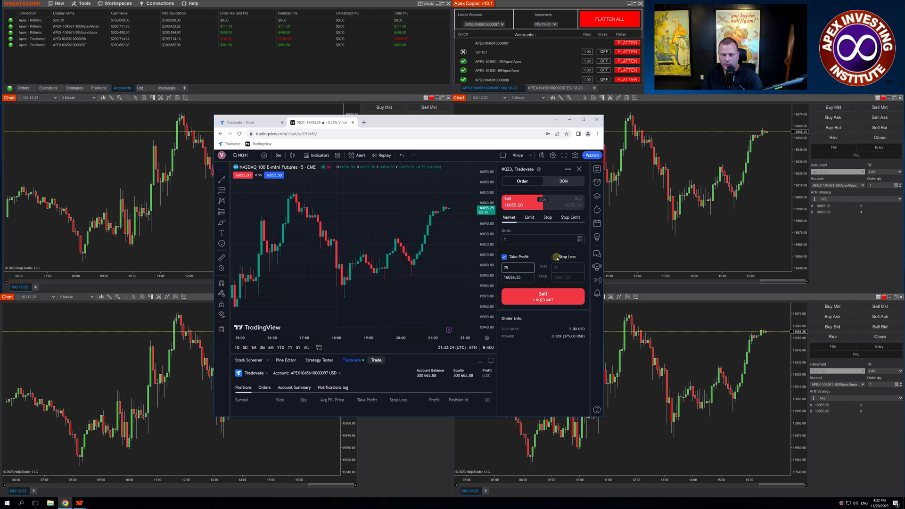
pyautogui.click(554, 298)
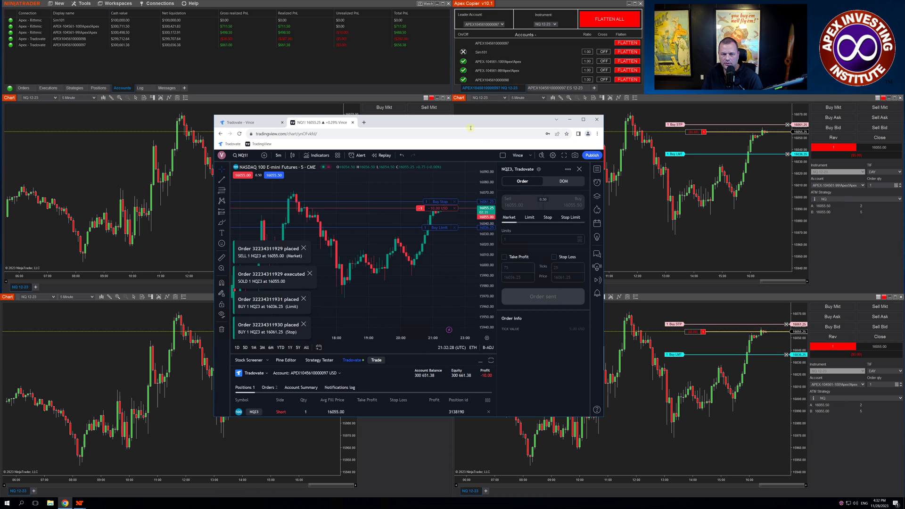
# - Move the buy stop to about 16080 and the buy limit target to 16006
pyautogui.moveTo(422, 123); pyautogui.dragTo(494, 114)
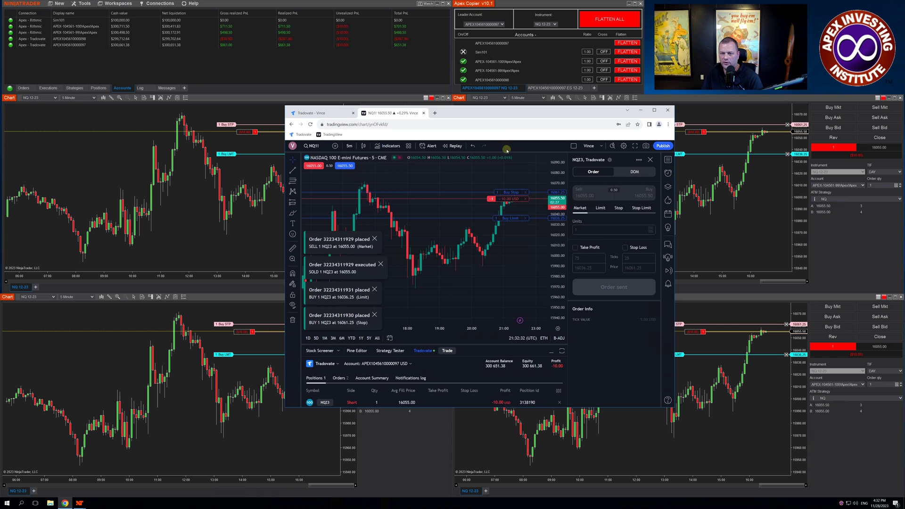
pyautogui.moveTo(511, 189); pyautogui.dragTo(511, 173)
pyautogui.click(607, 248)
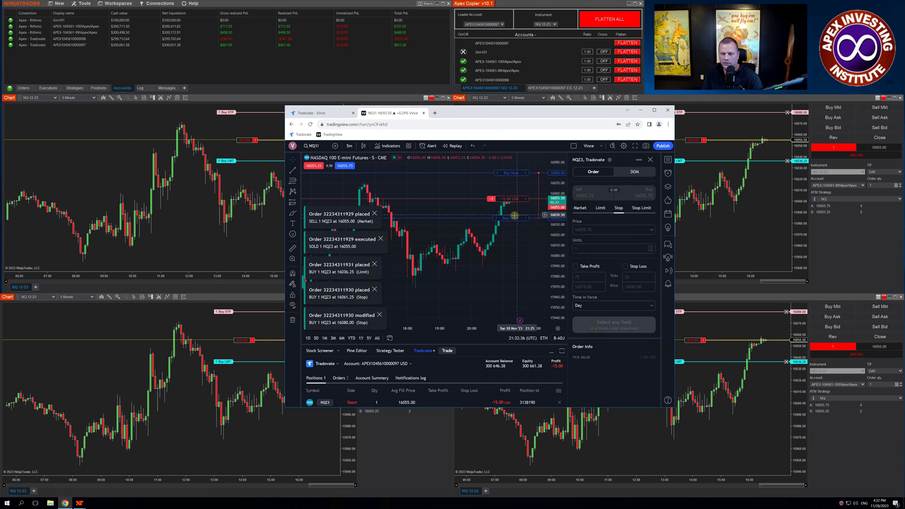
pyautogui.moveTo(513, 219); pyautogui.dragTo(511, 249)
pyautogui.click(603, 250)
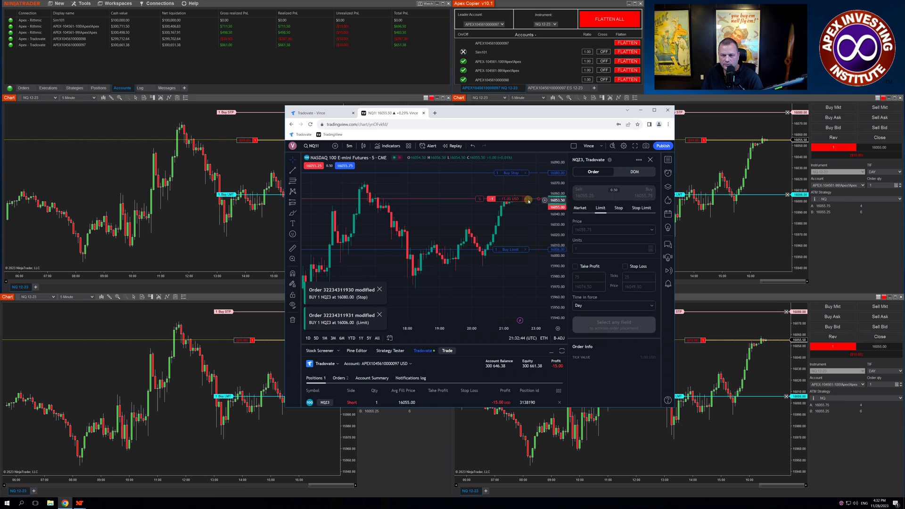
# - Close the short NQ position and confirm
pyautogui.click(526, 200)
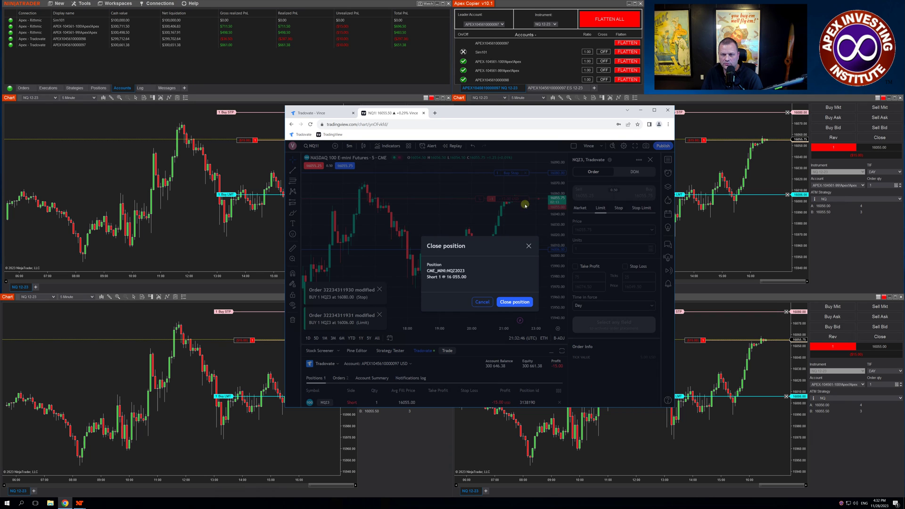
pyautogui.click(516, 302)
pyautogui.moveTo(516, 112); pyautogui.dragTo(490, 115)
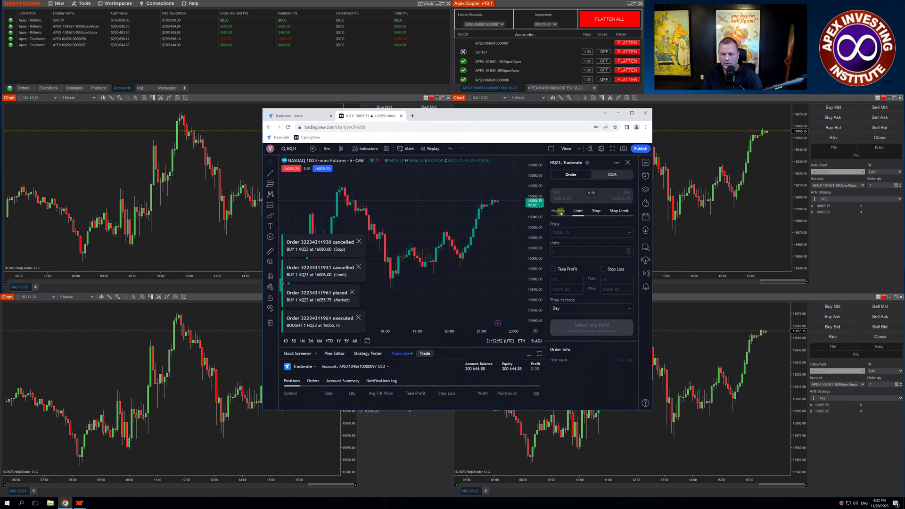
# - Buy one NQ at market with a 75-tick take-profit and 25-tick stop loss
pyautogui.click(561, 209)
pyautogui.click(552, 251)
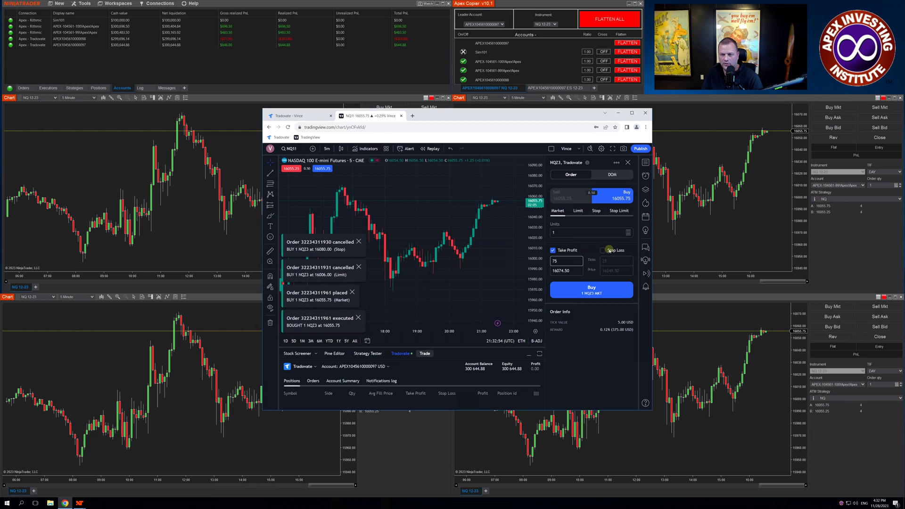
pyautogui.click(604, 251)
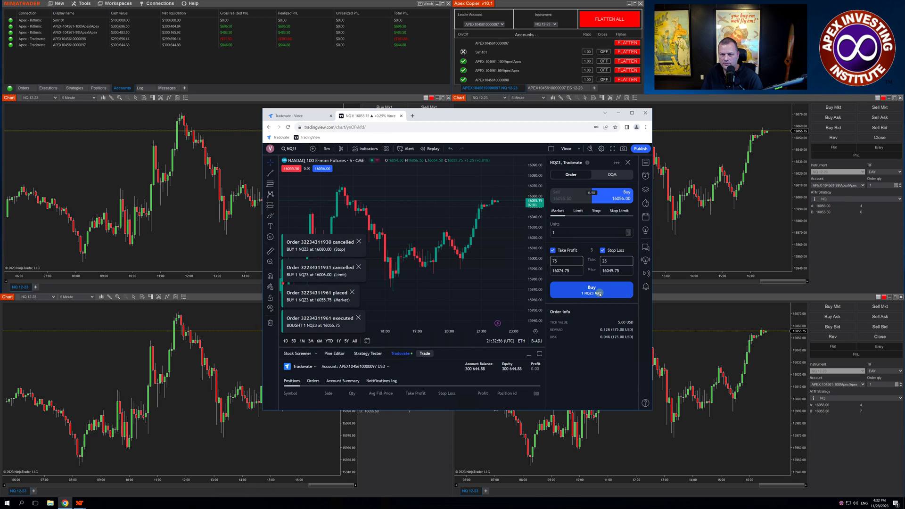
pyautogui.click(600, 293)
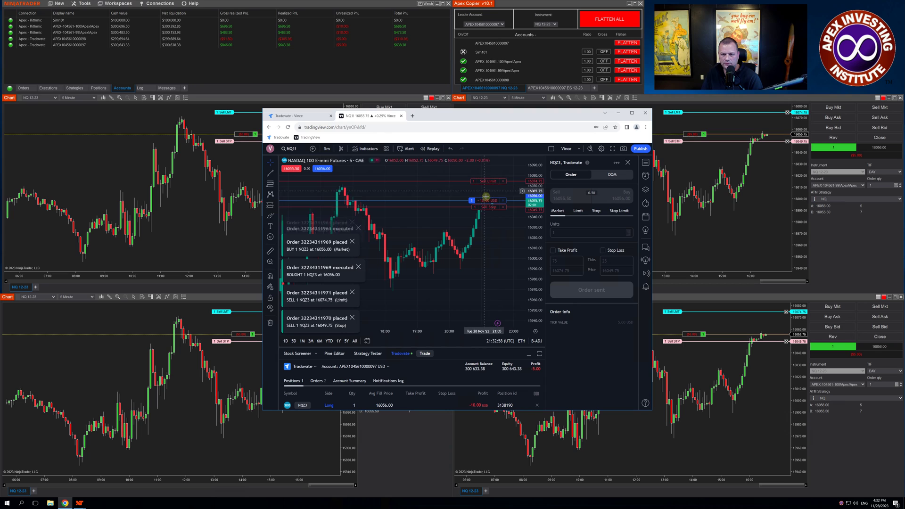
# - Modify the sell stop to 16027.75 and the sell limit target to 16086.00
pyautogui.moveTo(486, 207); pyautogui.dragTo(486, 229)
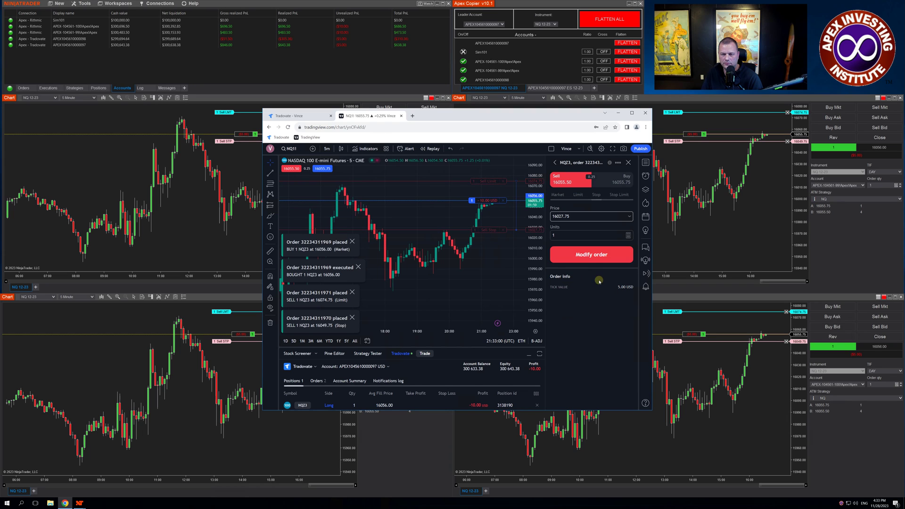
pyautogui.click(600, 261)
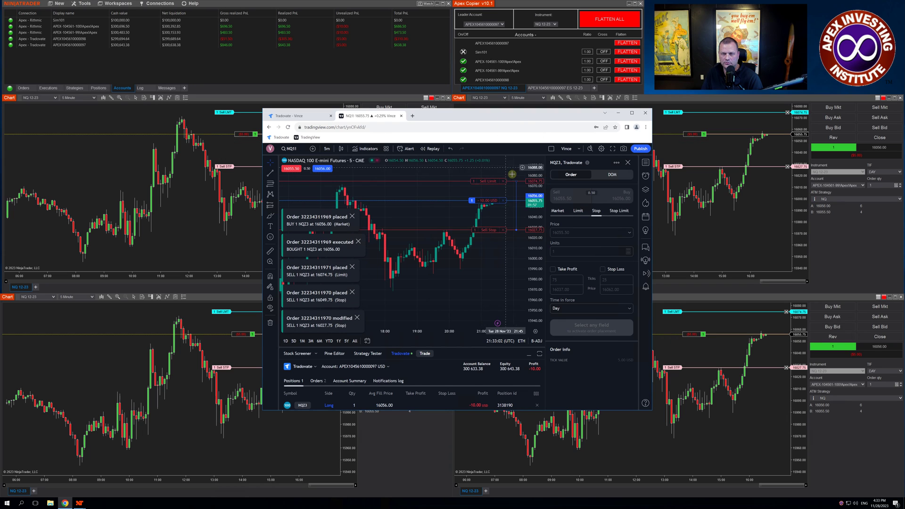
pyautogui.moveTo(493, 181); pyautogui.dragTo(493, 170)
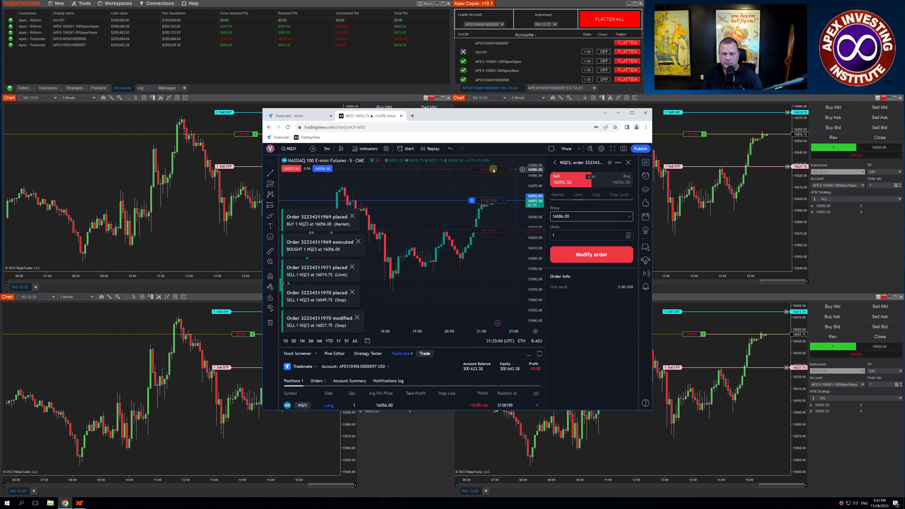
pyautogui.click(568, 252)
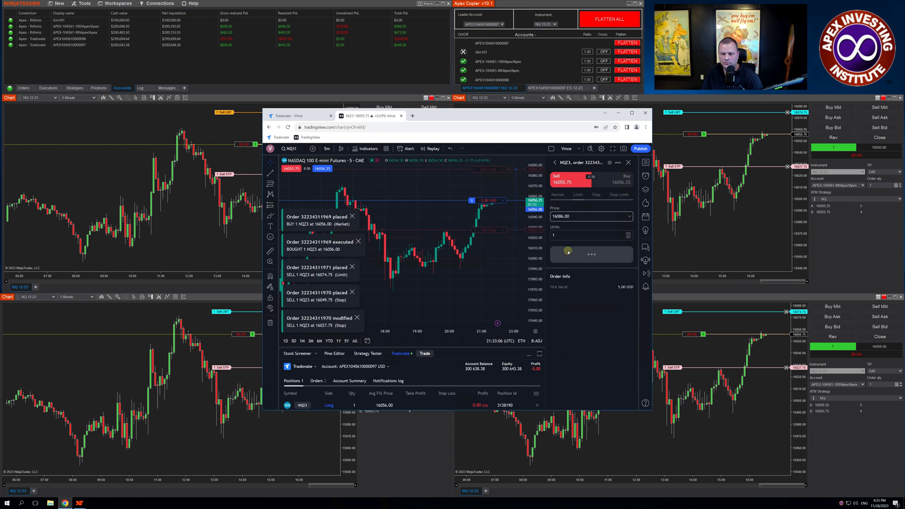
# - Flatten all positions and cancel orders across every account
pyautogui.moveTo(449, 112)
pyautogui.mouseDown()
pyautogui.moveTo(540, 104)
pyautogui.moveTo(450, 98)
pyautogui.mouseUp()
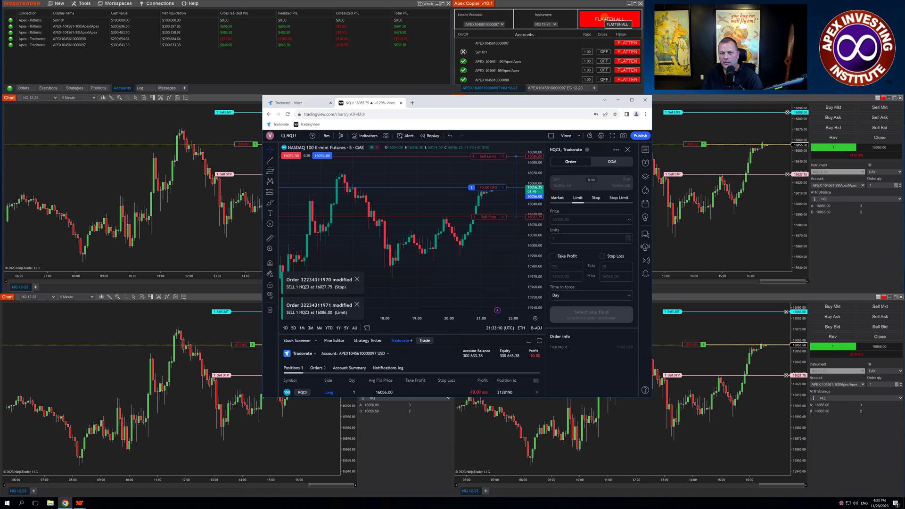
pyautogui.click(605, 19)
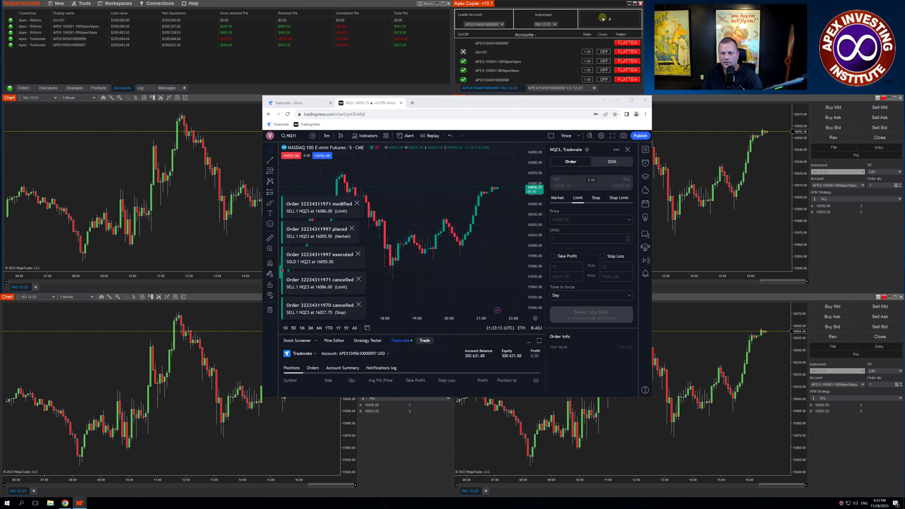
pyautogui.moveTo(511, 96)
pyautogui.mouseDown()
pyautogui.moveTo(639, 95)
pyautogui.moveTo(525, 100)
pyautogui.mouseUp()
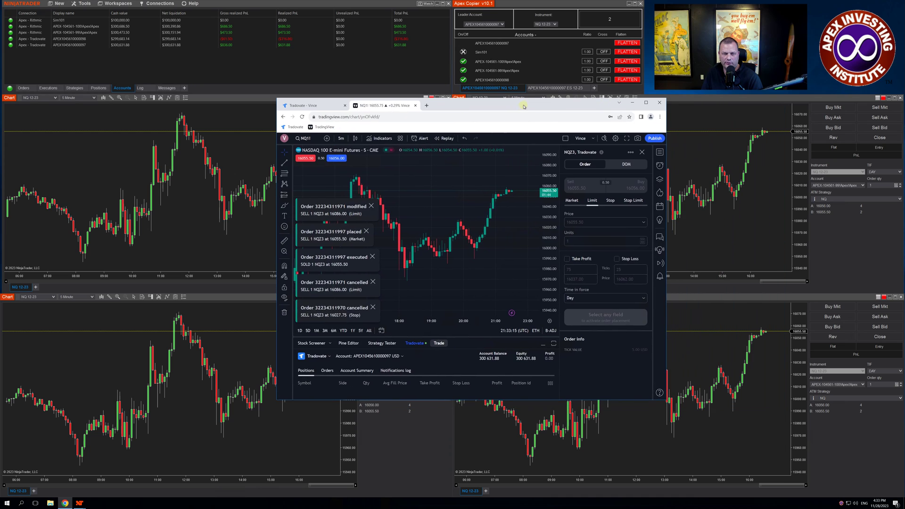
# - Place a one-contract NQ sell limit at 16080.75 from the chart's Trade menu
pyautogui.rightClick(490, 165)
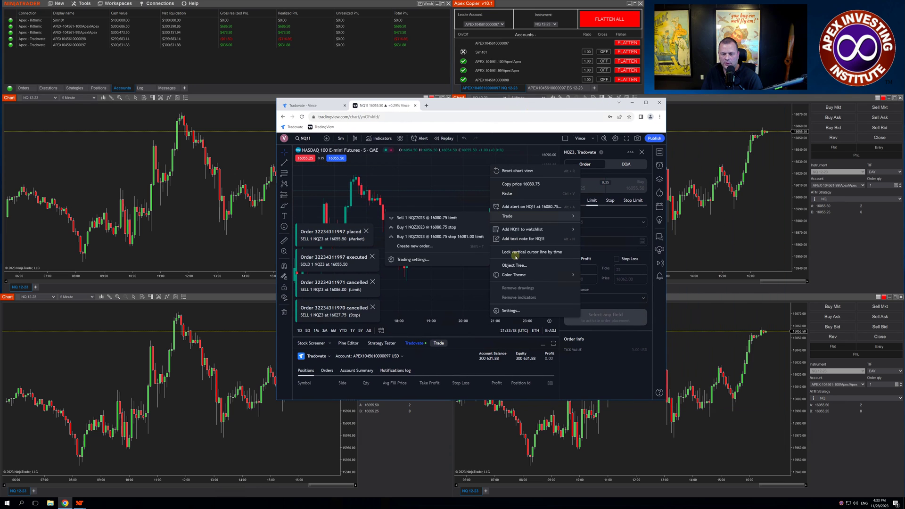
pyautogui.moveTo(515, 223)
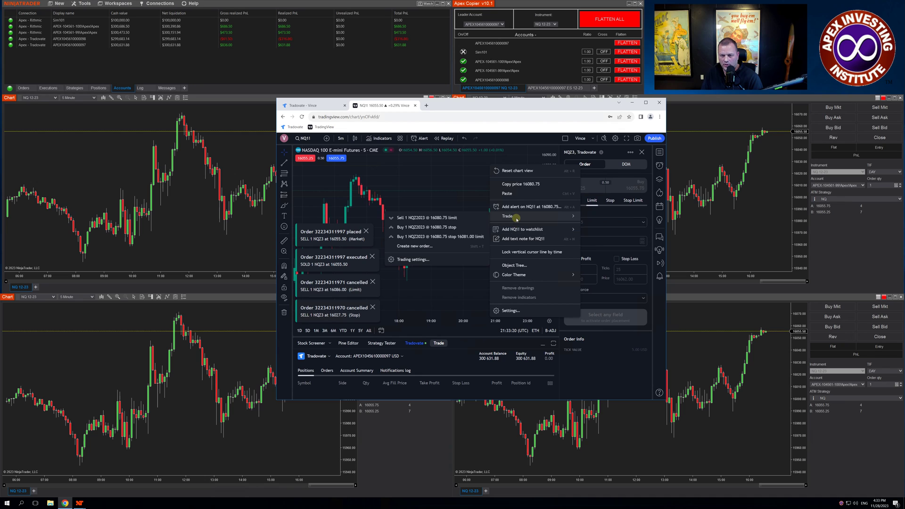
pyautogui.click(453, 218)
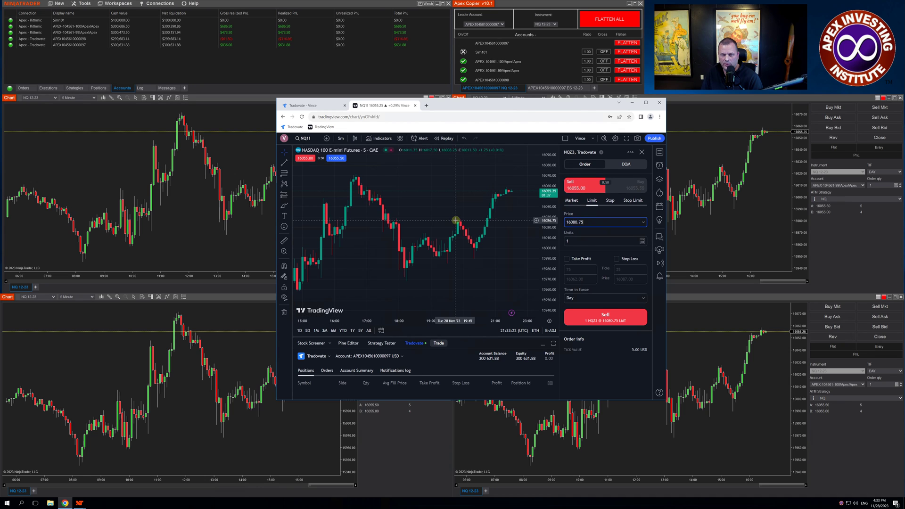
pyautogui.click(598, 318)
pyautogui.moveTo(491, 110); pyautogui.dragTo(539, 131)
# - Modify the sell limit to 16068.00, then drag it to new prices on the NinjaTrader follower chart
pyautogui.moveTo(554, 187); pyautogui.dragTo(554, 200)
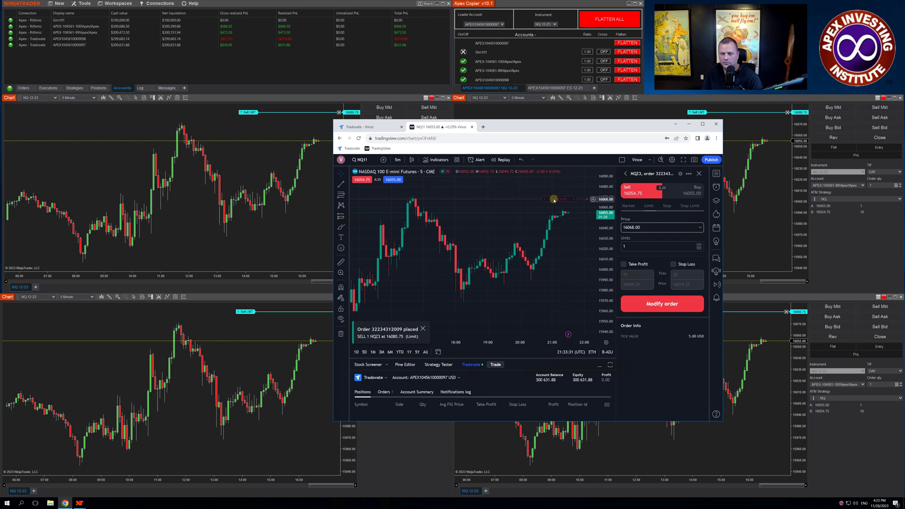
pyautogui.click(642, 306)
pyautogui.moveTo(510, 126); pyautogui.dragTo(563, 126)
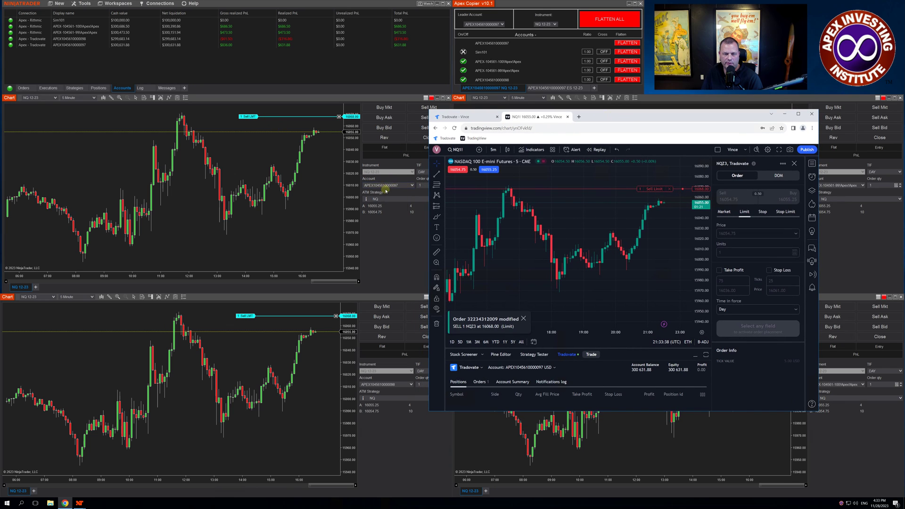
pyautogui.moveTo(251, 117); pyautogui.dragTo(254, 108)
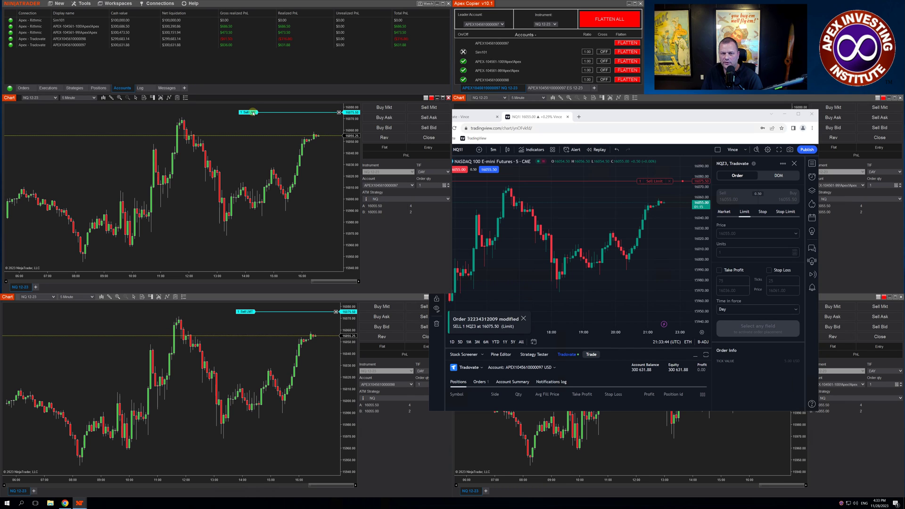
pyautogui.moveTo(252, 119); pyautogui.dragTo(247, 132)
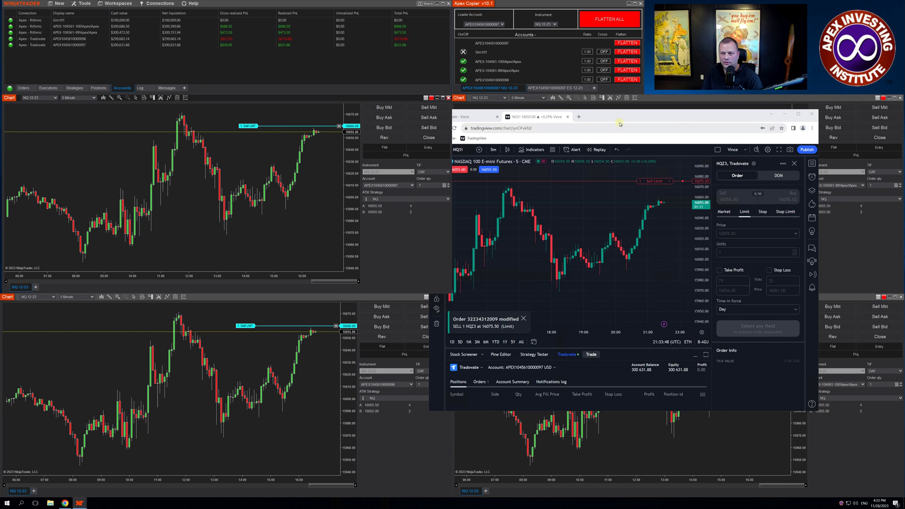